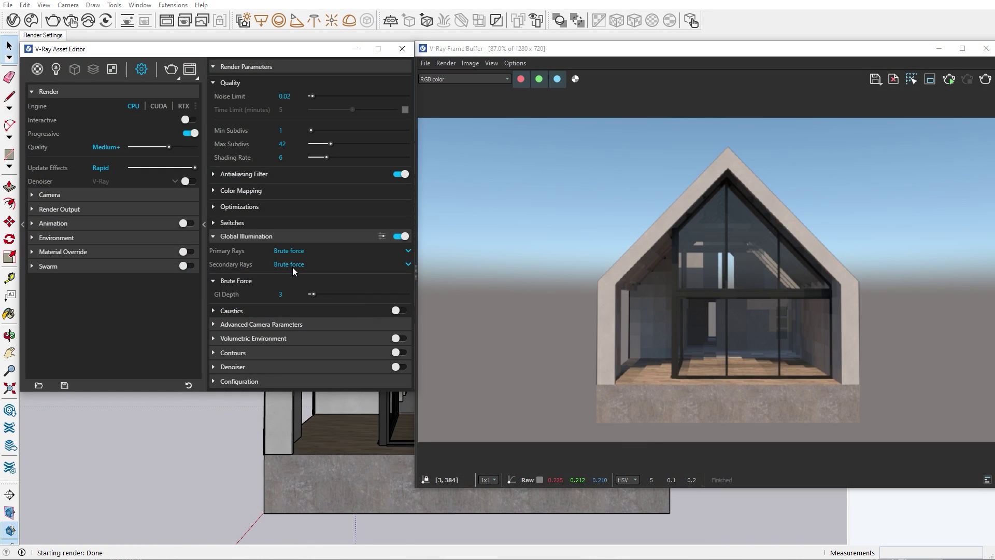
Set Secondary Rays to Light cache and place a new Sphere Light with its radius
{"action": "left_click", "coordinate": [292, 264]}
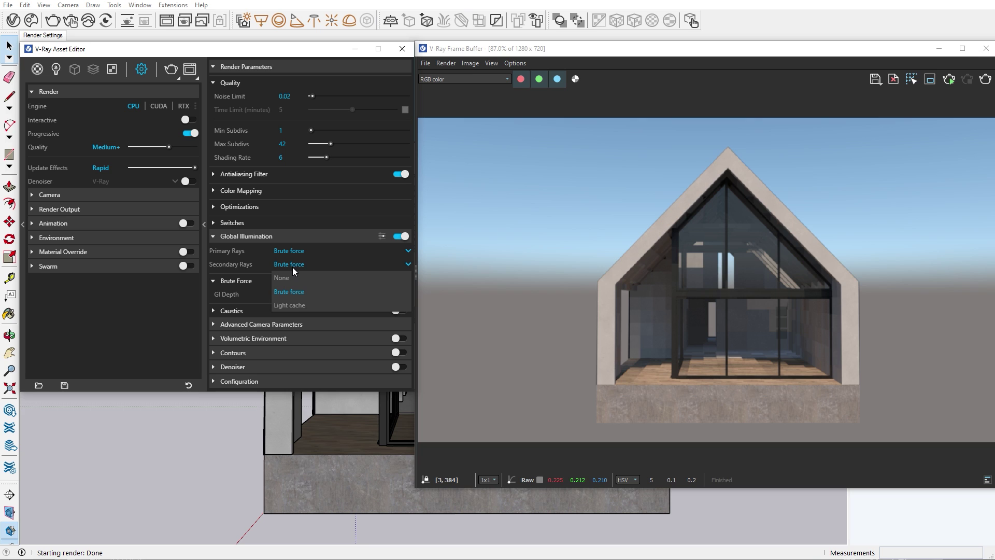
{"action": "left_click", "coordinate": [299, 302]}
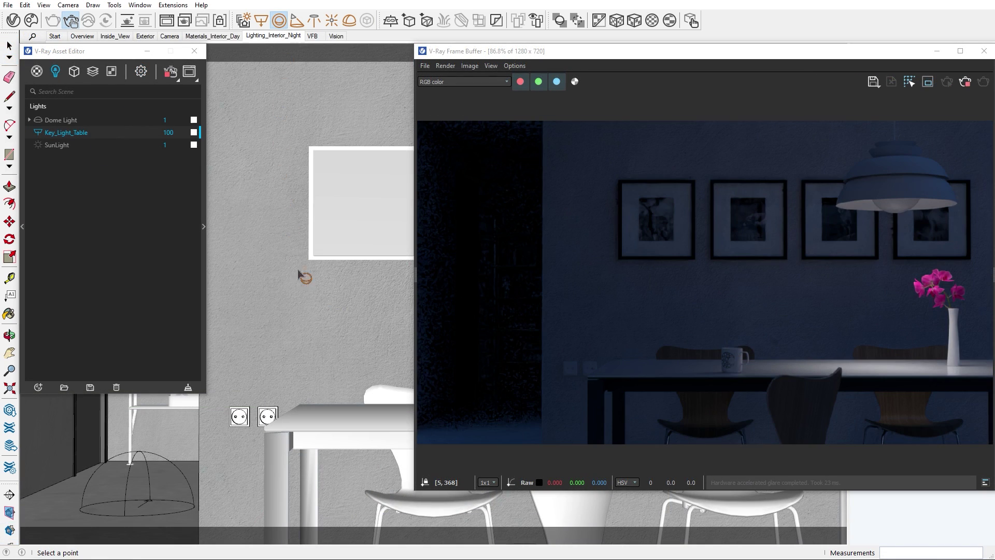
{"action": "left_click", "coordinate": [318, 323]}
{"action": "left_click", "coordinate": [316, 334]}
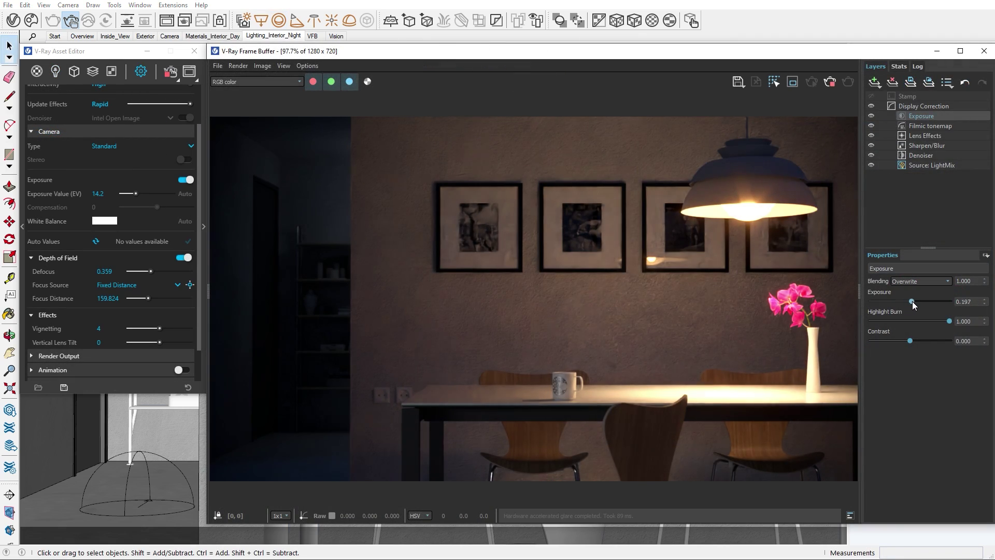
In the frame buffer, raise exposure, mask the chair seat with Cryptomatte, and lower saturation
{"action": "left_click_drag", "start_coordinate": [912, 300], "coordinate": [916, 302]}
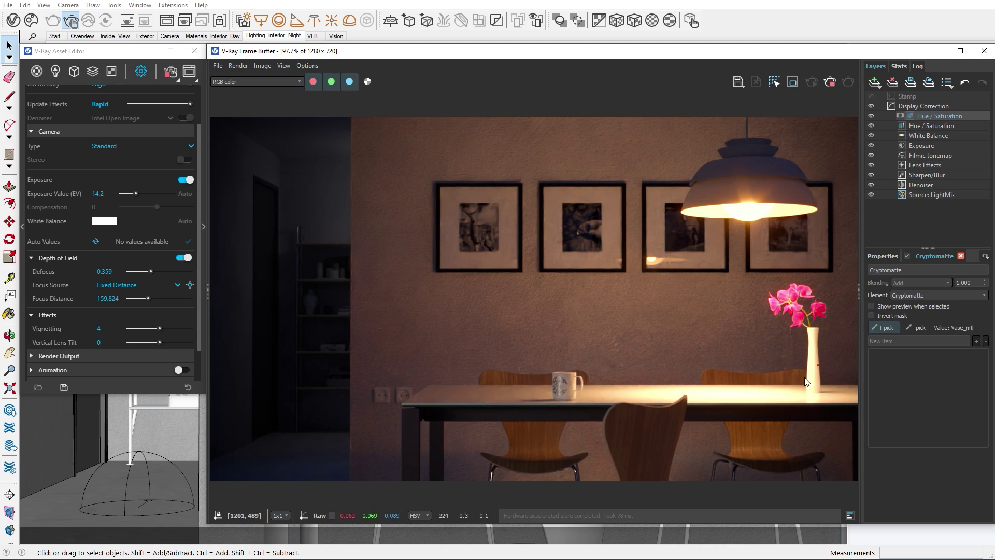
{"action": "left_click", "coordinate": [763, 430]}
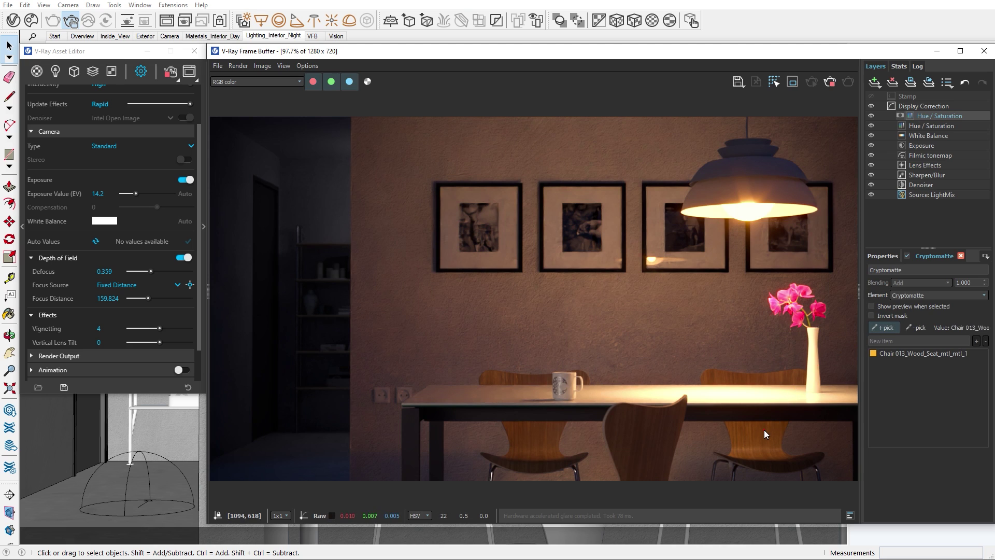
{"action": "left_click", "coordinate": [872, 306]}
{"action": "left_click", "coordinate": [873, 306]}
{"action": "left_click", "coordinate": [881, 256]}
{"action": "left_click_drag", "start_coordinate": [910, 322], "coordinate": [902, 322]}
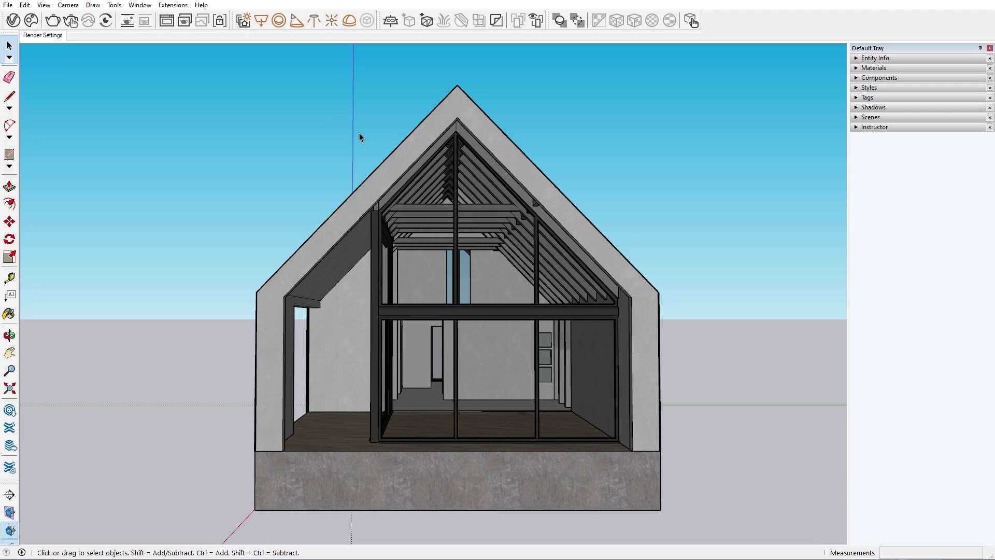
After trying CUDA and RTX, add the CPU as a render device and set the engine to CPU
{"action": "left_click", "coordinate": [16, 22]}
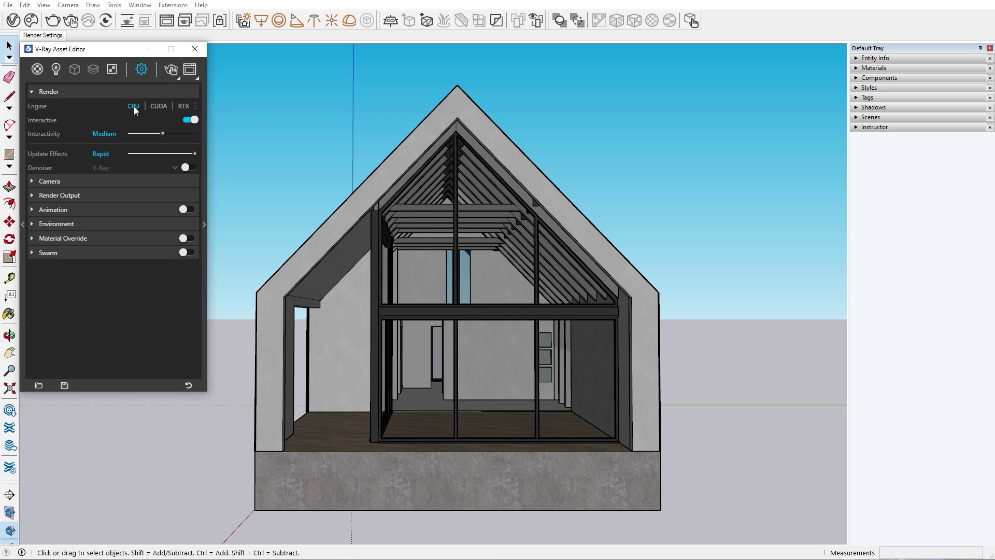
{"action": "left_click", "coordinate": [157, 107]}
{"action": "left_click", "coordinate": [183, 107]}
{"action": "left_click", "coordinate": [157, 108]}
{"action": "left_click", "coordinate": [195, 106]}
{"action": "left_click", "coordinate": [183, 119]}
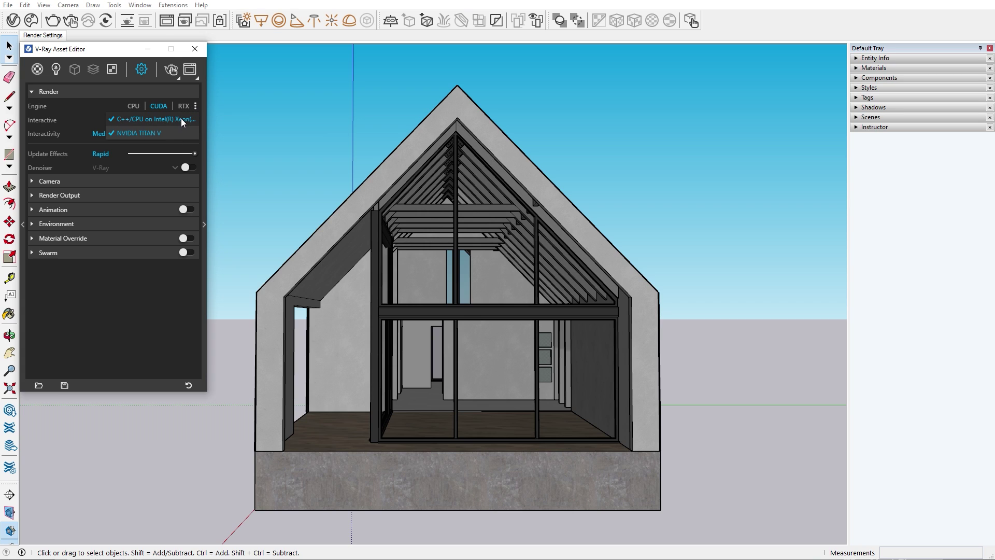
{"action": "left_click", "coordinate": [138, 107]}
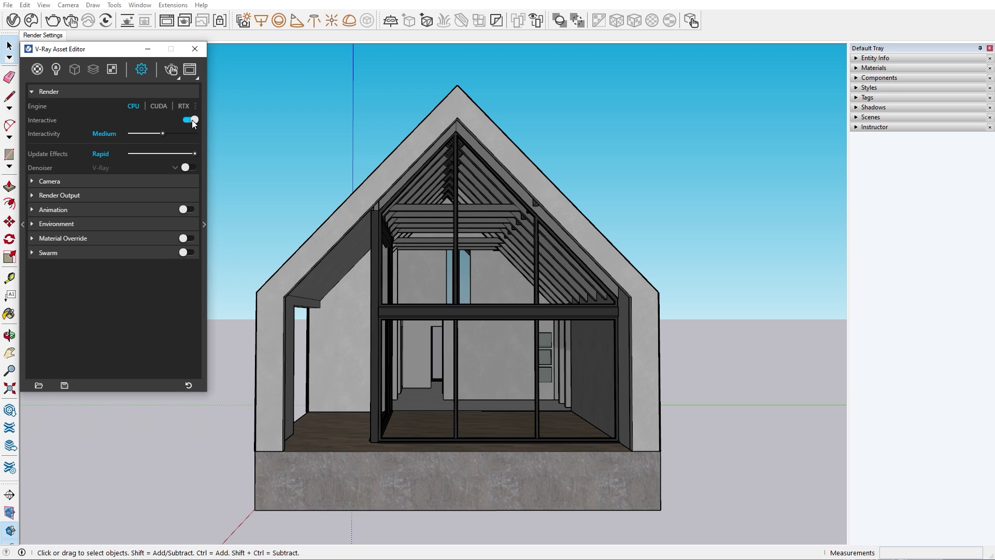
Run an interactive render of the house, orbiting the model while it updates, then stop it
{"action": "left_click", "coordinate": [173, 70]}
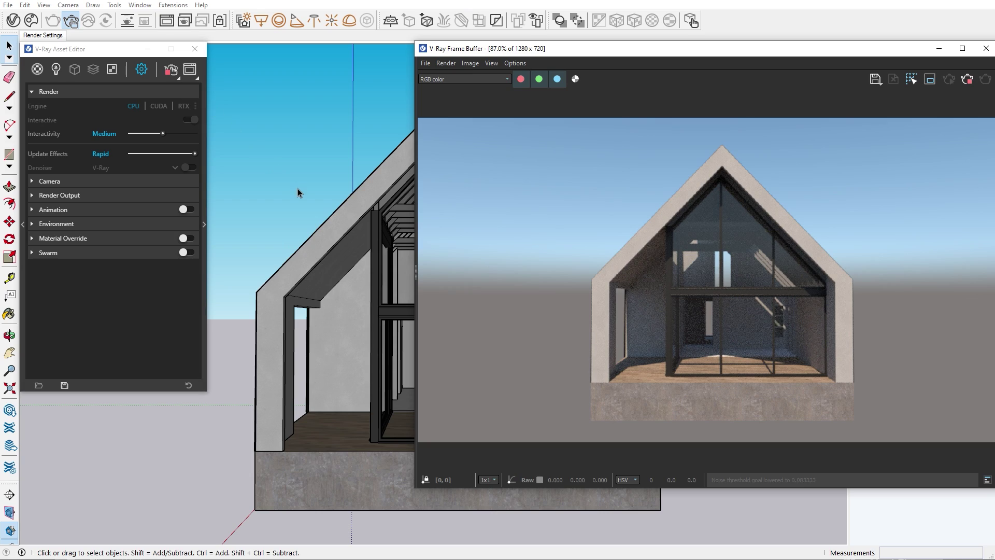
{"action": "mouse_move", "coordinate": [297, 193]}
{"action": "middle_mouse_down"}
{"action": "mouse_move", "coordinate": [218, 192]}
{"action": "mouse_move", "coordinate": [313, 196]}
{"action": "middle_mouse_up"}
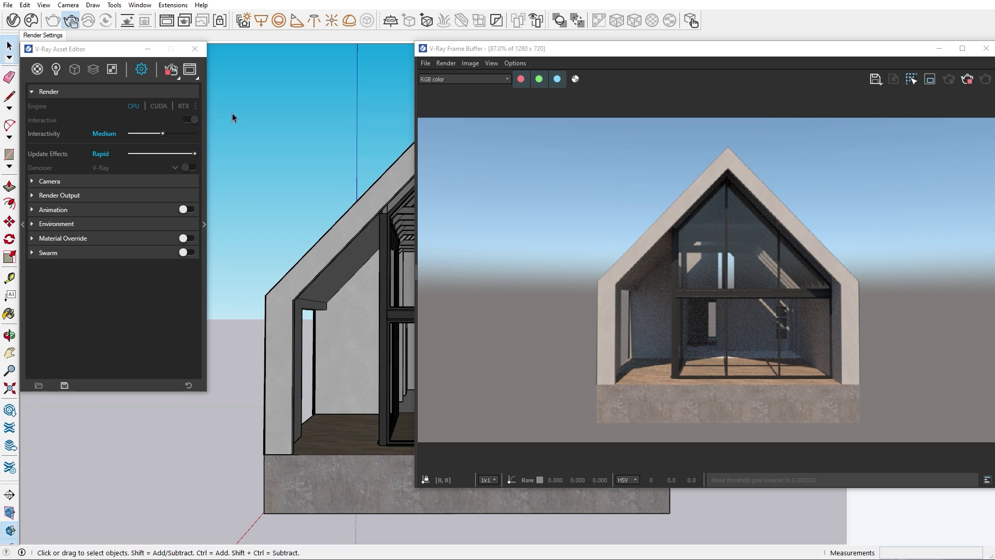
{"action": "left_click", "coordinate": [173, 66]}
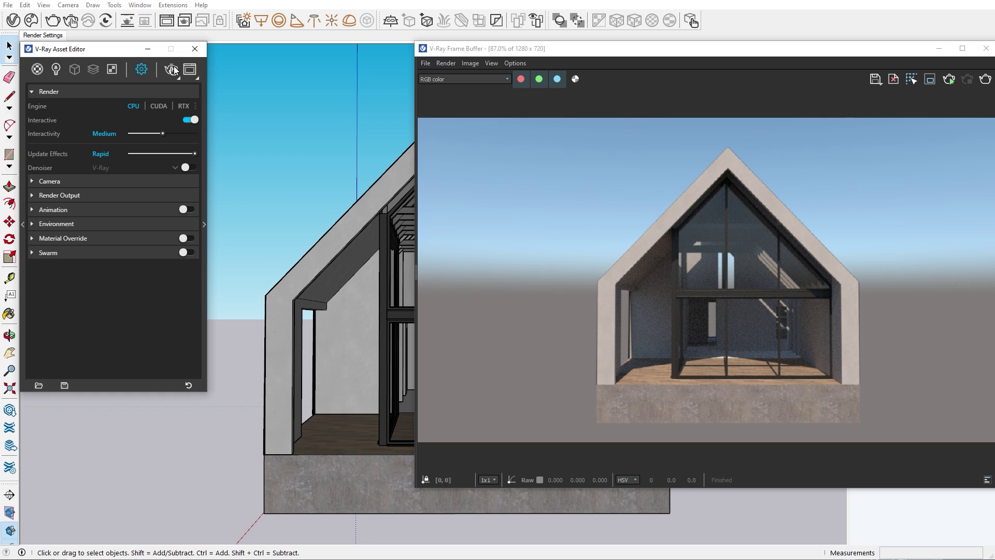
Turn Interactive off and test a progressive render, then turn Progressive off and render in bucket mode
{"action": "left_click", "coordinate": [189, 120]}
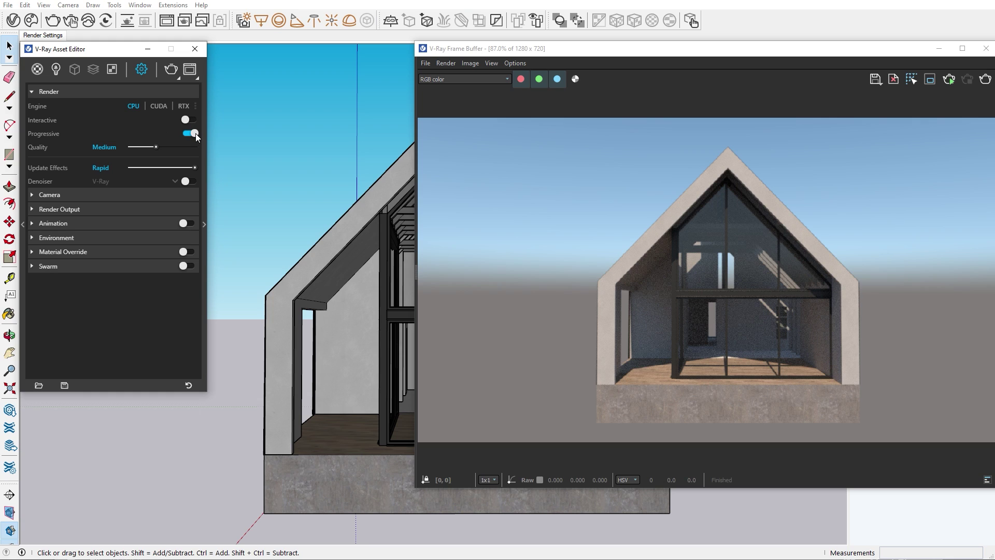
{"action": "left_click", "coordinate": [170, 69]}
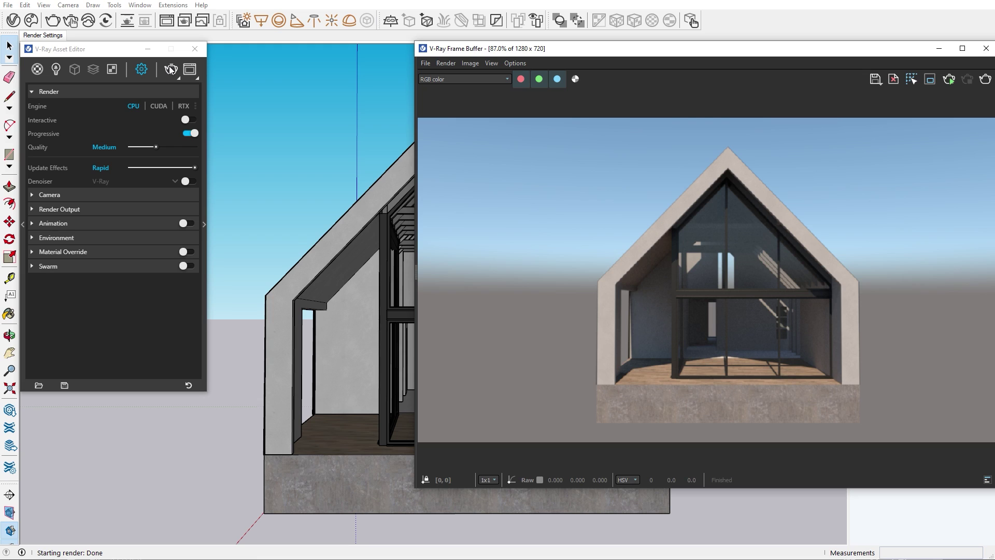
{"action": "left_click", "coordinate": [190, 135]}
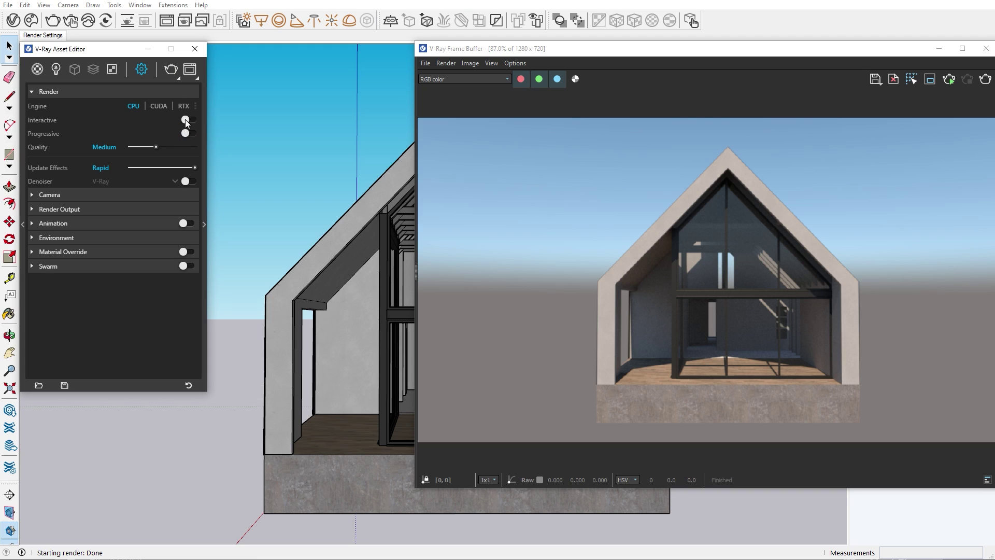
{"action": "left_click", "coordinate": [171, 71]}
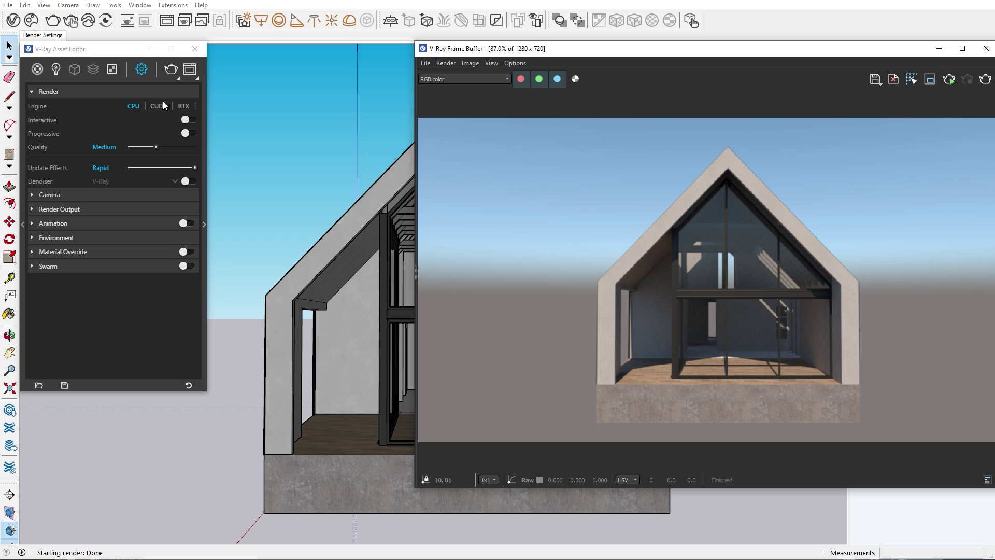
{"action": "left_click", "coordinate": [154, 147]}
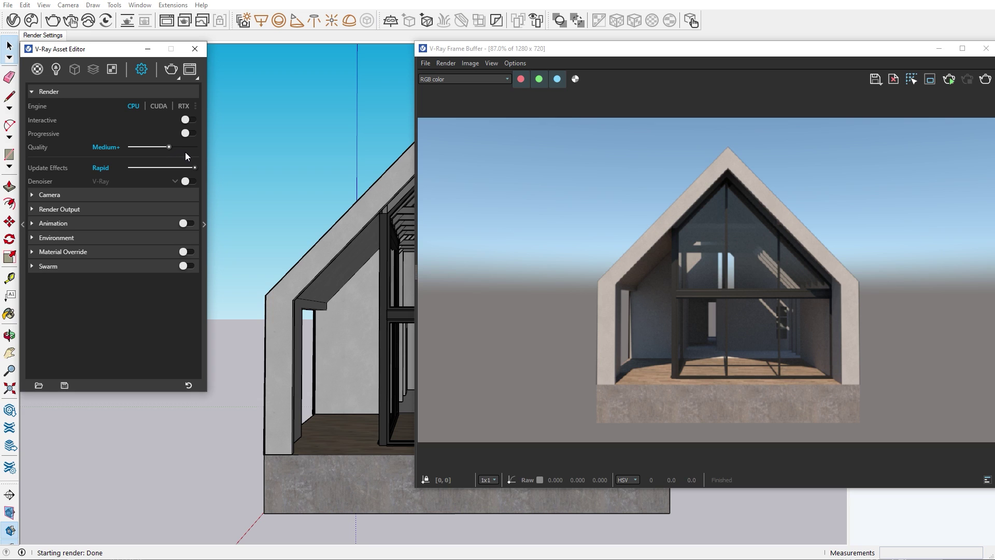
Expand the Quality parameters, settle the Quality slider on Medium+, re-enable Progressive, and leave Time Limit off
{"action": "left_click", "coordinate": [202, 154]}
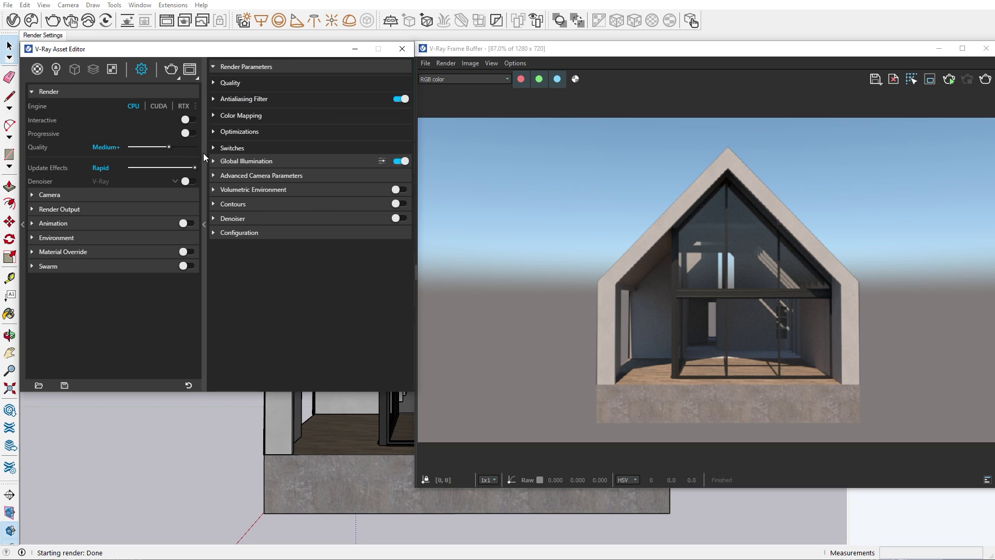
{"action": "left_click", "coordinate": [238, 83]}
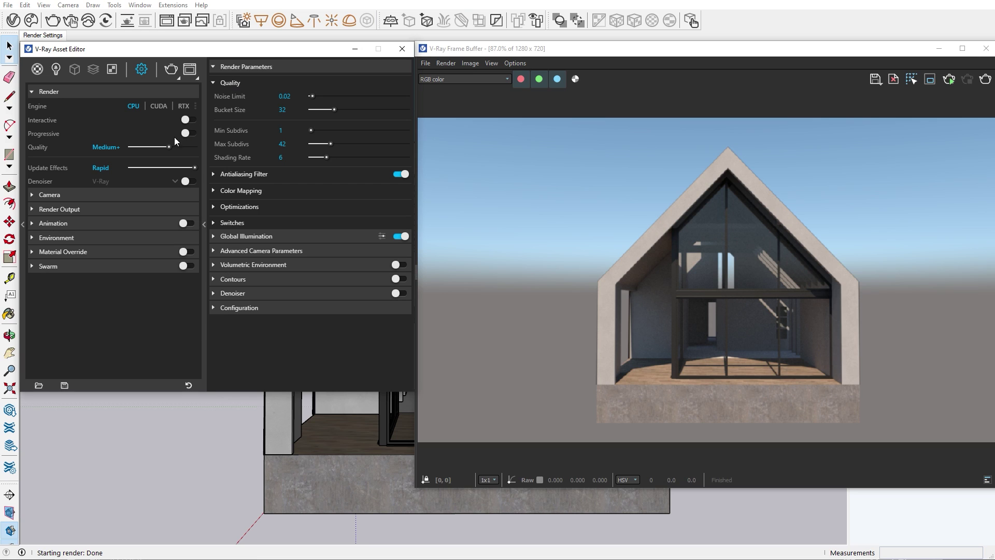
{"action": "mouse_move", "coordinate": [167, 145]}
{"action": "left_mouse_down"}
{"action": "mouse_move", "coordinate": [185, 147]}
{"action": "mouse_move", "coordinate": [145, 149]}
{"action": "mouse_move", "coordinate": [166, 148]}
{"action": "left_mouse_up"}
{"action": "left_click", "coordinate": [193, 133]}
{"action": "left_click", "coordinate": [404, 110]}
{"action": "left_click", "coordinate": [405, 110]}
Render the house with the antialiasing filter off, then switch it back on and render again
{"action": "left_click", "coordinate": [398, 174]}
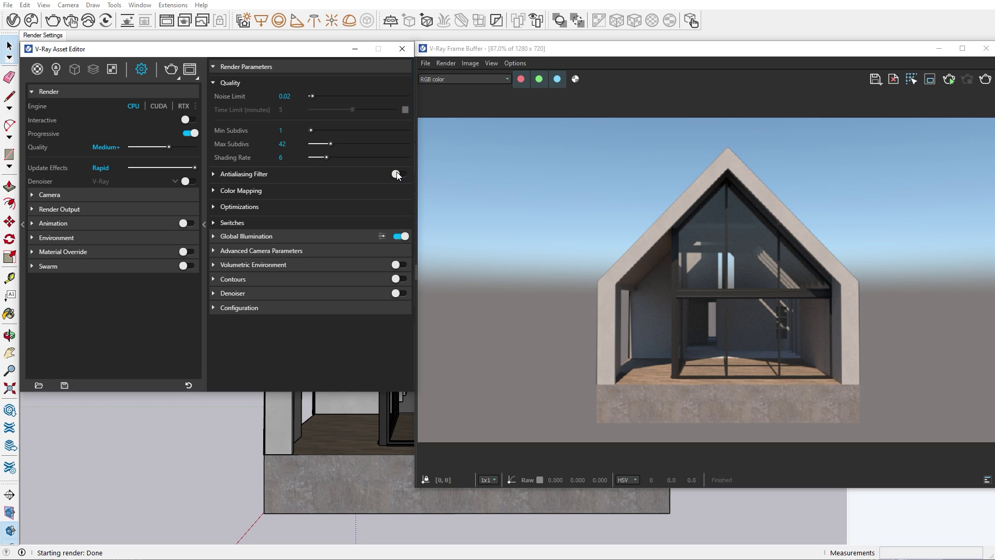
{"action": "left_click", "coordinate": [176, 70]}
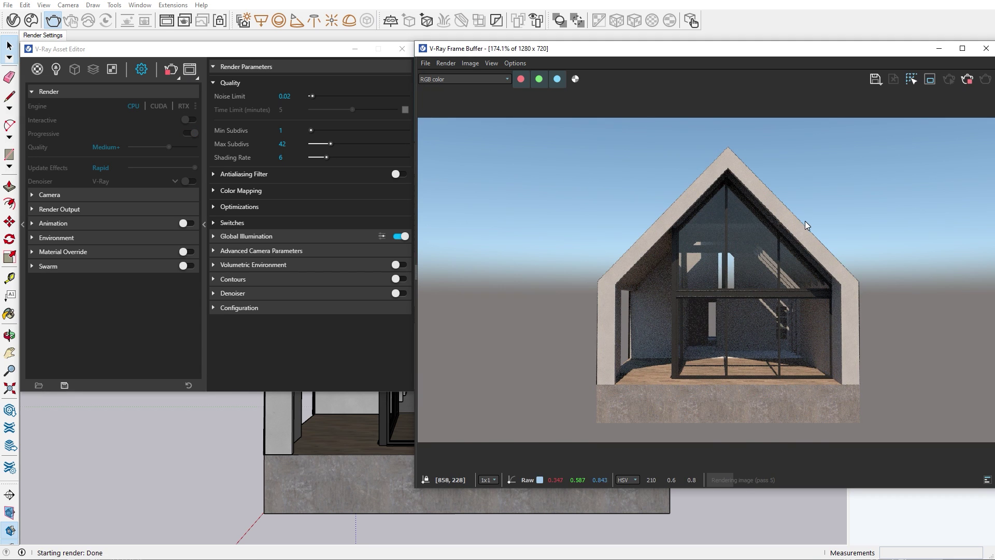
{"action": "scroll", "coordinate": [804, 221], "scroll_direction": "up", "scroll_amount": 2}
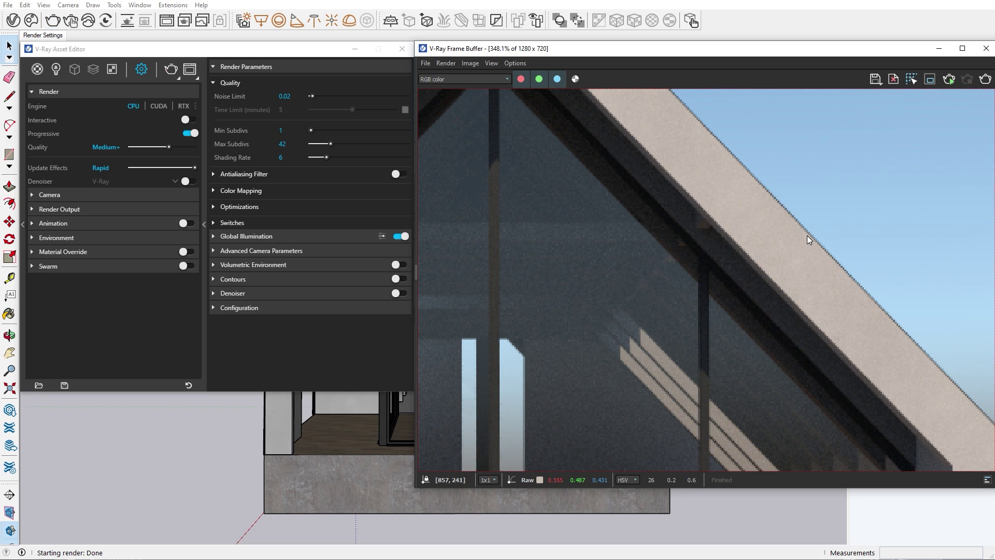
{"action": "left_click", "coordinate": [403, 175]}
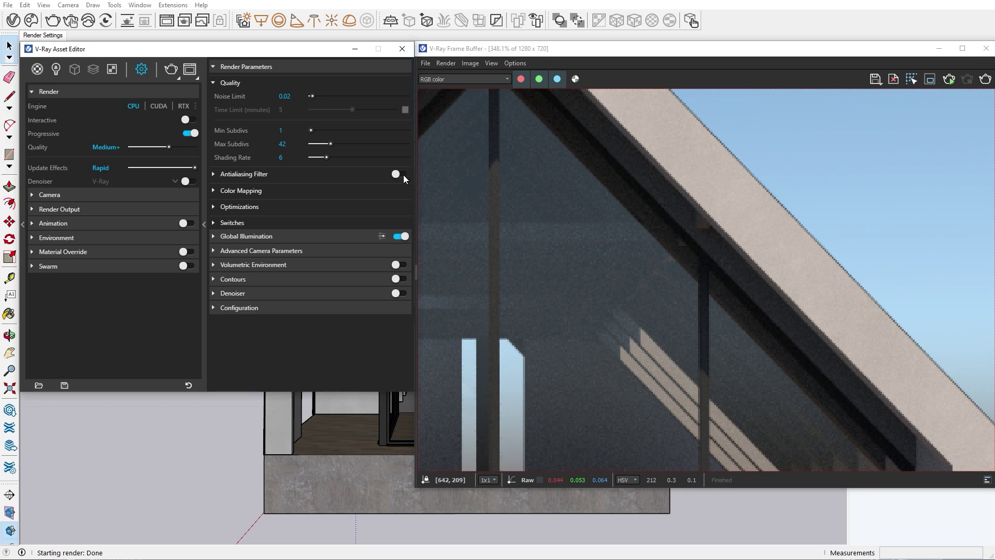
{"action": "left_click", "coordinate": [171, 69]}
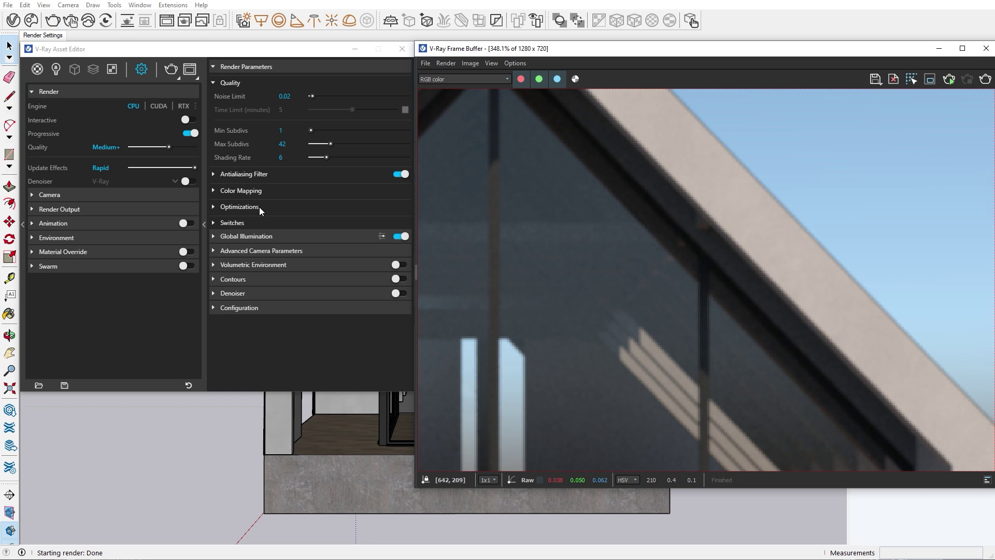
Fit the whole house in the frame buffer, render it with Global Illumination off, then re-enable GI
{"action": "left_click", "coordinate": [277, 236]}
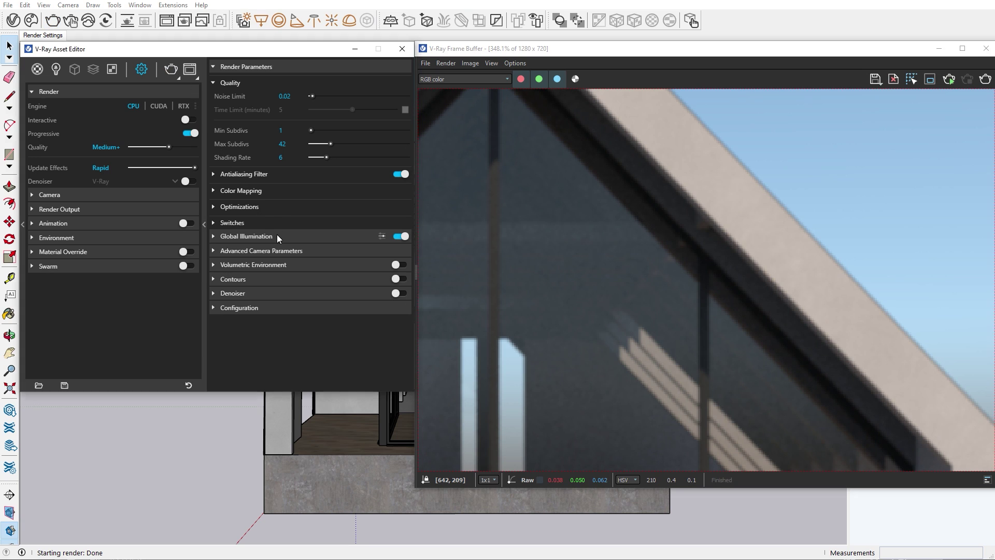
{"action": "double_click", "coordinate": [529, 269]}
{"action": "left_click", "coordinate": [399, 237]}
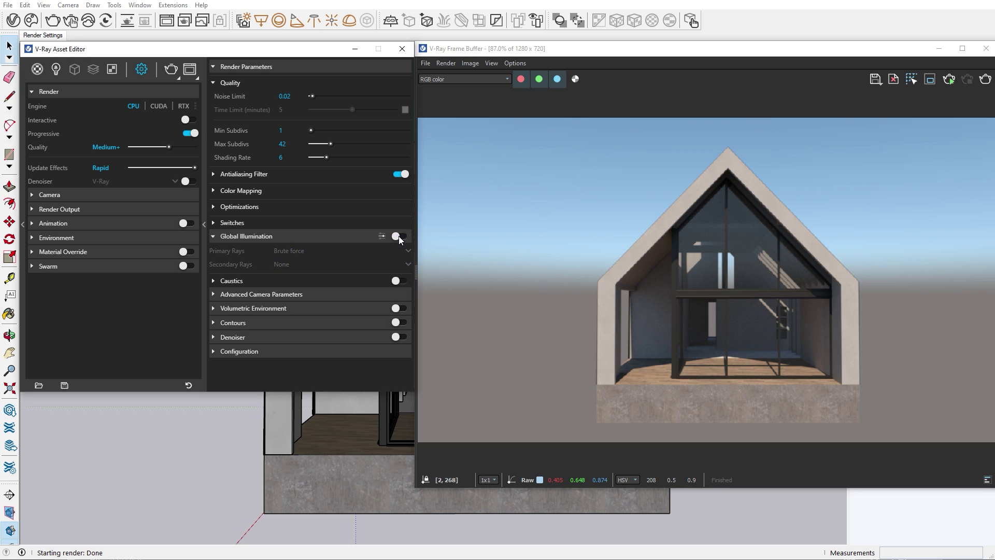
{"action": "left_click", "coordinate": [171, 70]}
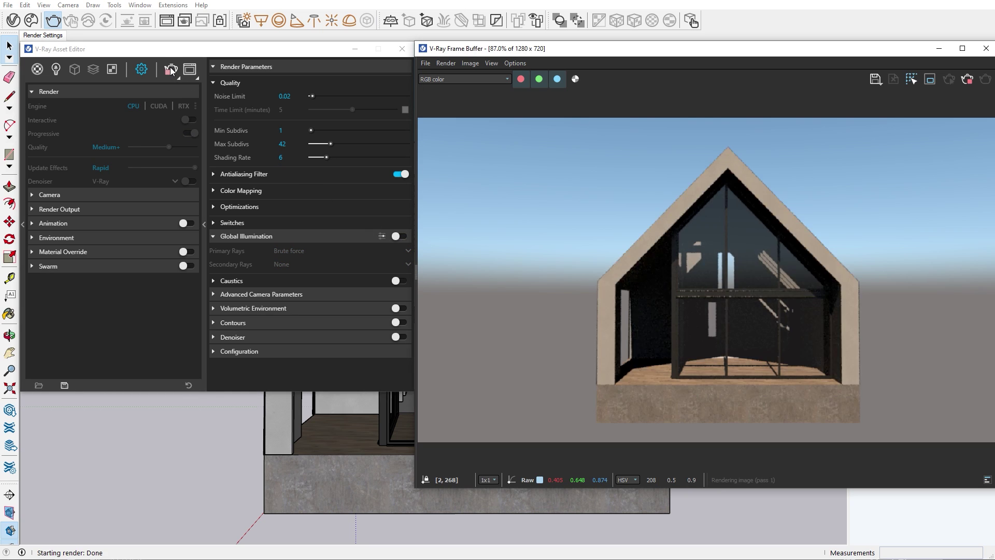
{"action": "left_click", "coordinate": [401, 237]}
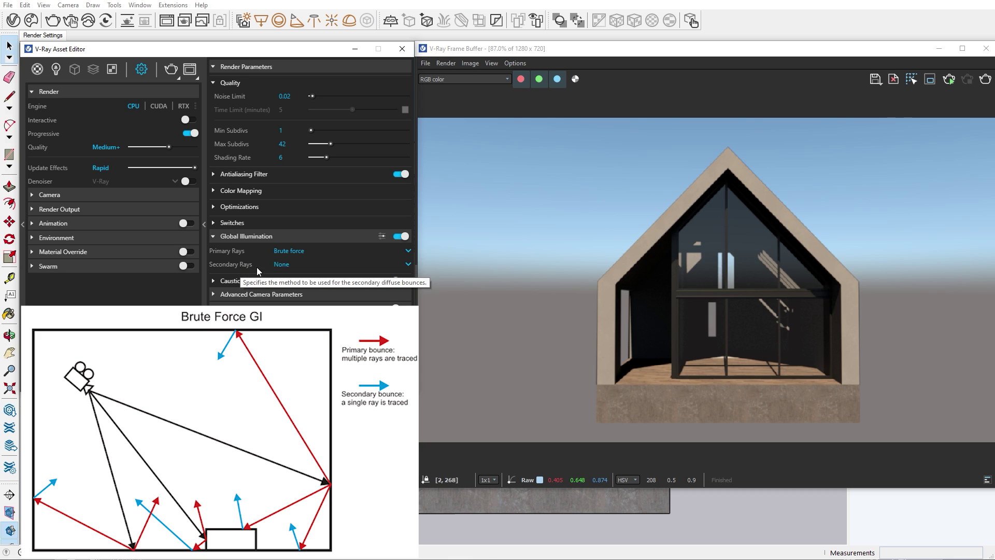
Keep Brute force as the primary GI method and render the house front
{"action": "left_click", "coordinate": [303, 252]}
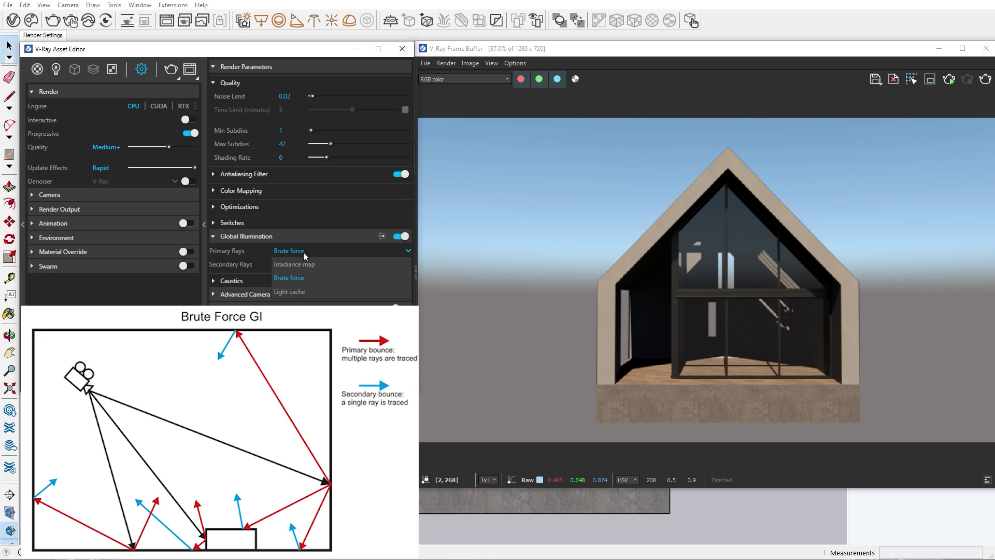
{"action": "left_click", "coordinate": [309, 280]}
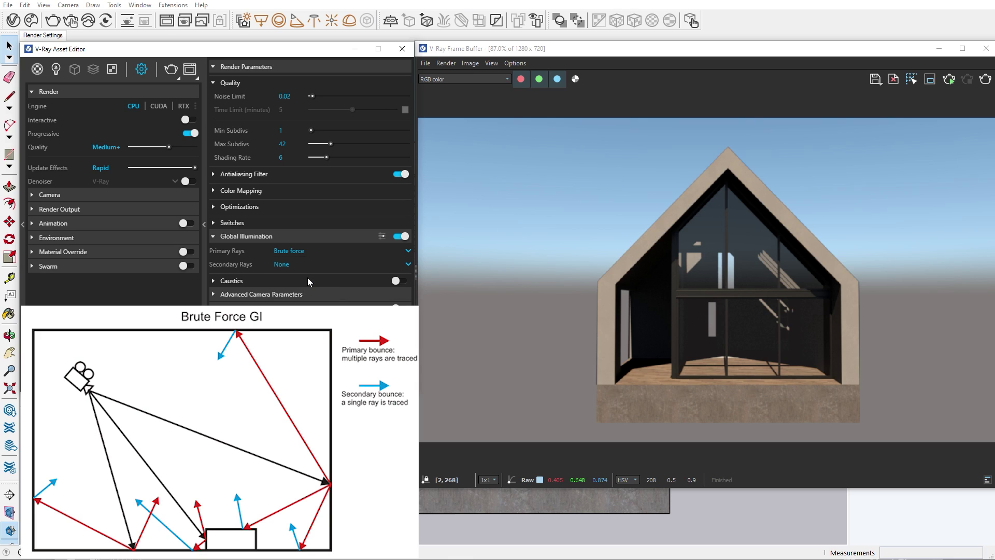
{"action": "left_click", "coordinate": [171, 76]}
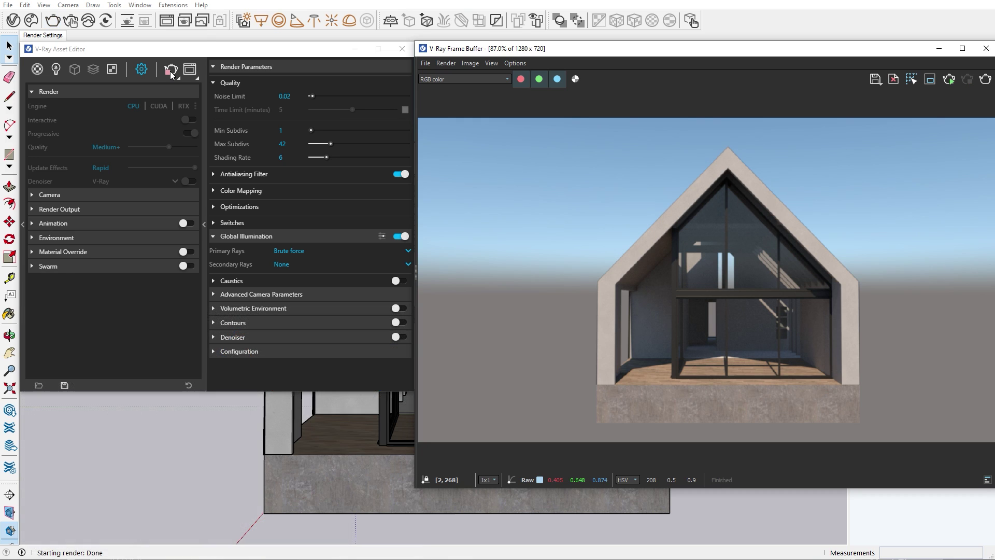
Switch Primary Rays to Light cache (Subdivs 1000, Sample Size 0.01) and re-render the house front
{"action": "left_click", "coordinate": [301, 264]}
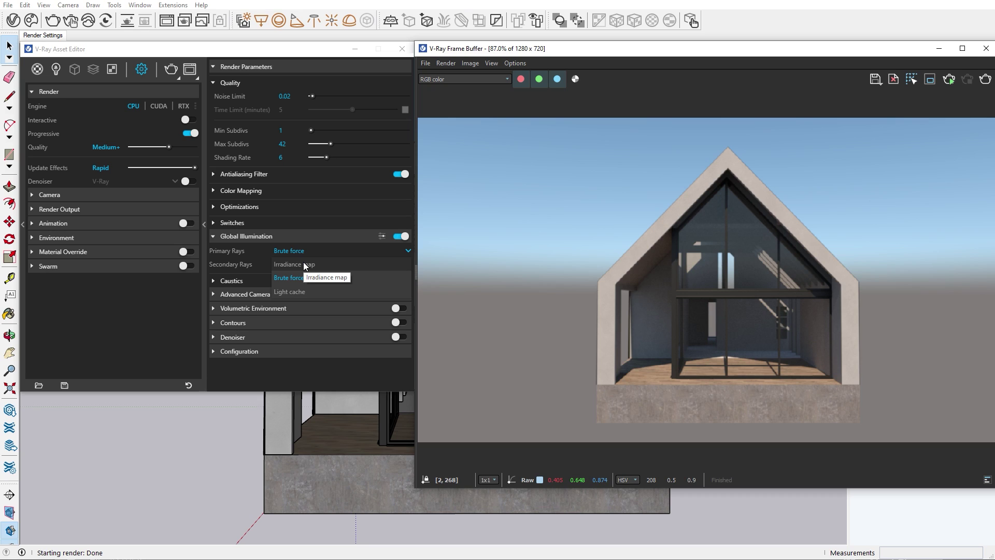
{"action": "left_click", "coordinate": [306, 294]}
{"action": "left_click", "coordinate": [174, 69]}
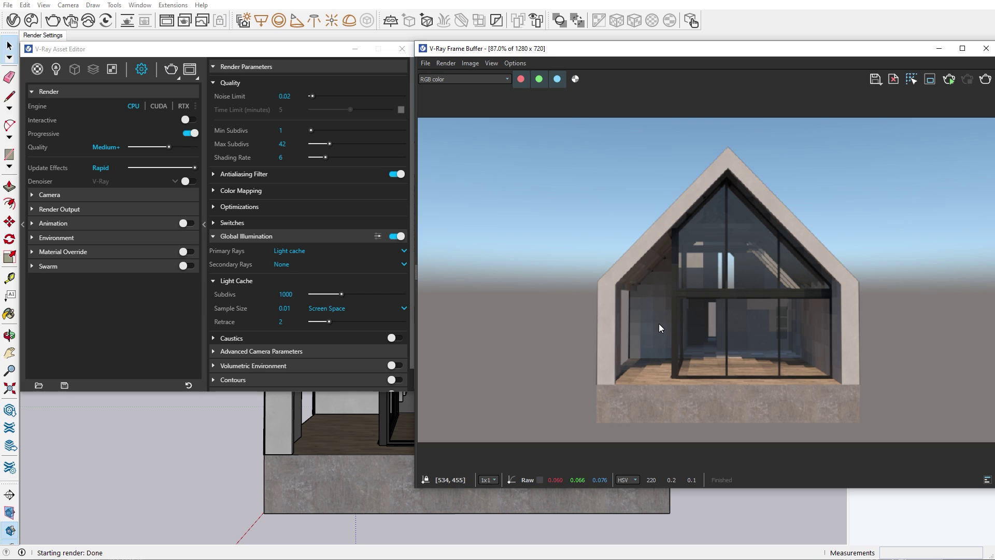
{"action": "scroll", "coordinate": [658, 326], "scroll_direction": "up", "scroll_amount": 5}
{"action": "scroll", "coordinate": [580, 325], "scroll_direction": "down", "scroll_amount": 5}
Pair Brute force primary with Light cache secondary GI, then switch on the denoiser and view its types
{"action": "left_click", "coordinate": [301, 251]}
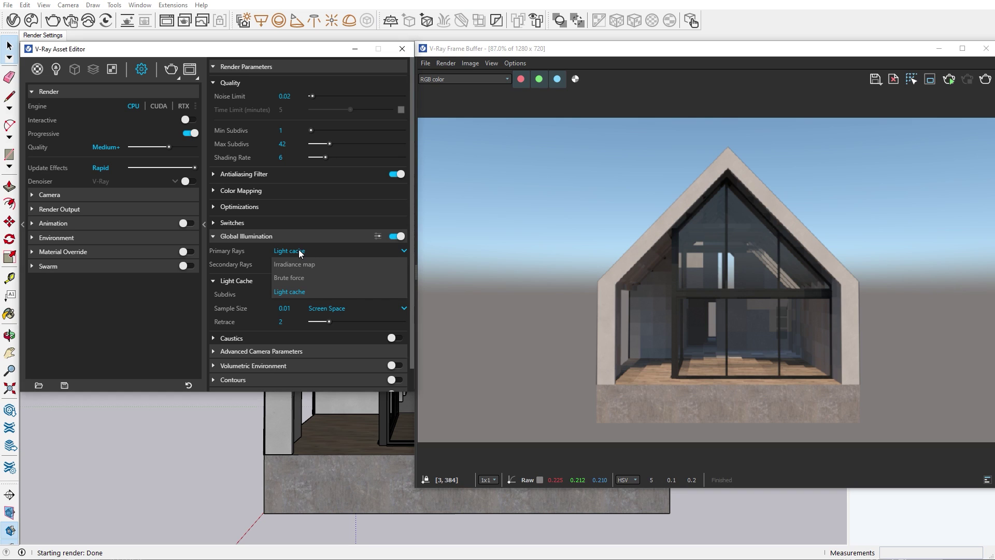
{"action": "left_click", "coordinate": [303, 277]}
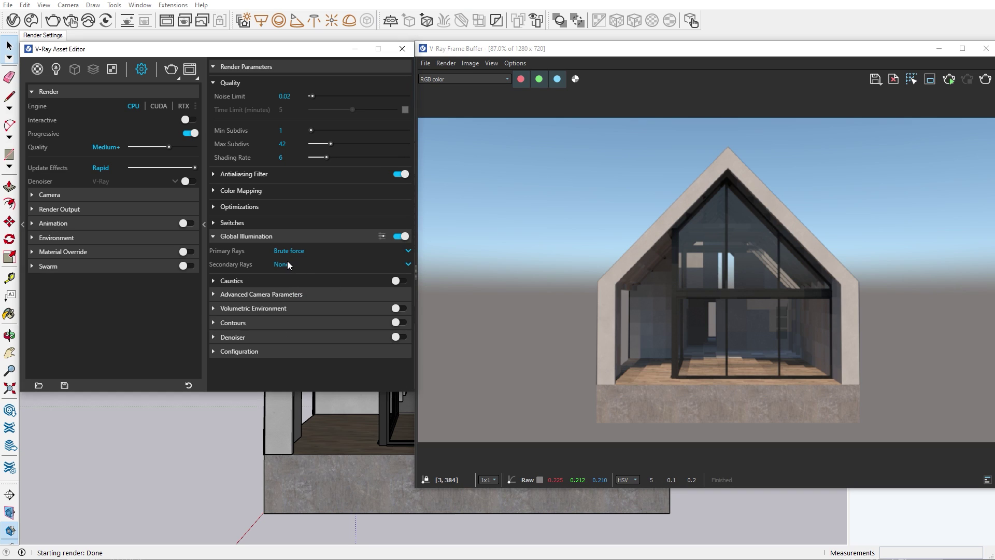
{"action": "left_click", "coordinate": [288, 263]}
{"action": "left_click", "coordinate": [299, 291]}
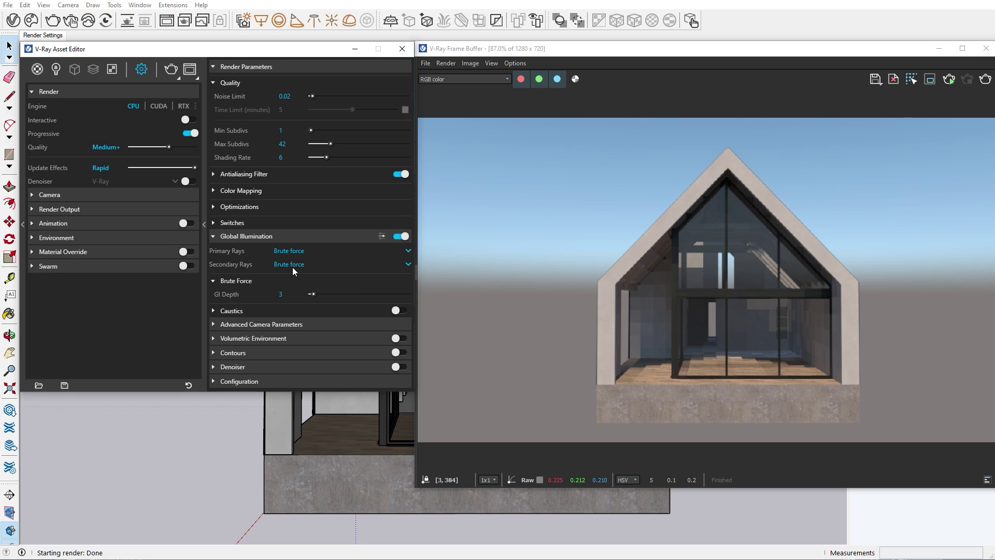
{"action": "left_click", "coordinate": [292, 266]}
{"action": "left_click", "coordinate": [300, 303]}
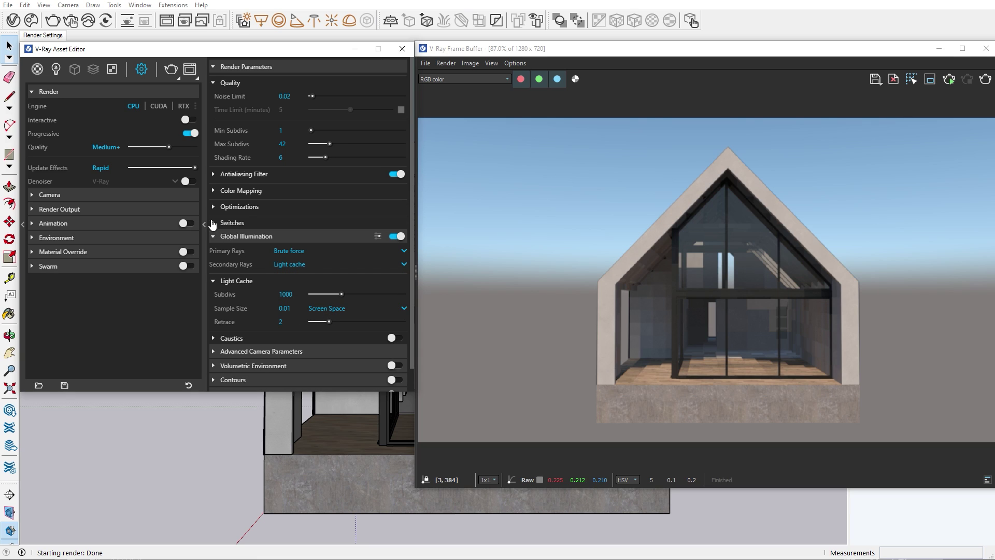
{"action": "left_click", "coordinate": [190, 181]}
{"action": "left_click", "coordinate": [173, 180]}
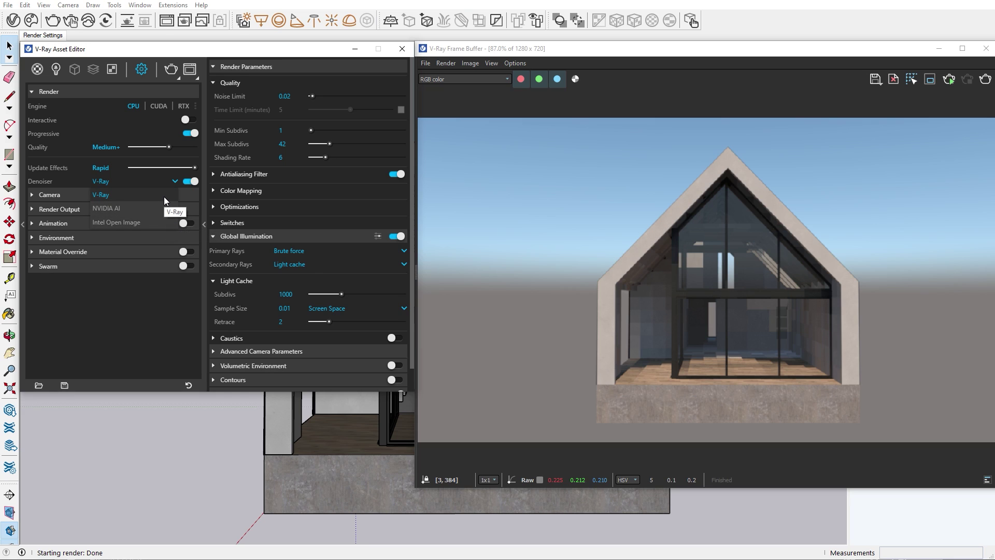
Keep V-Ray as the denoiser and set the output width to 1920 for 1920 × 1080
{"action": "left_click", "coordinate": [165, 198]}
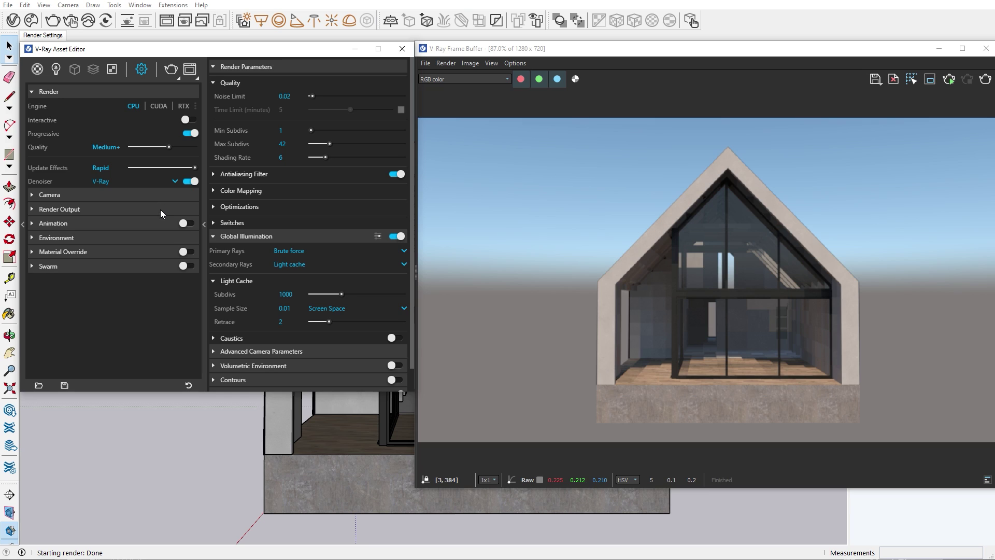
{"action": "left_click", "coordinate": [160, 209]}
{"action": "type", "text": "1920"}
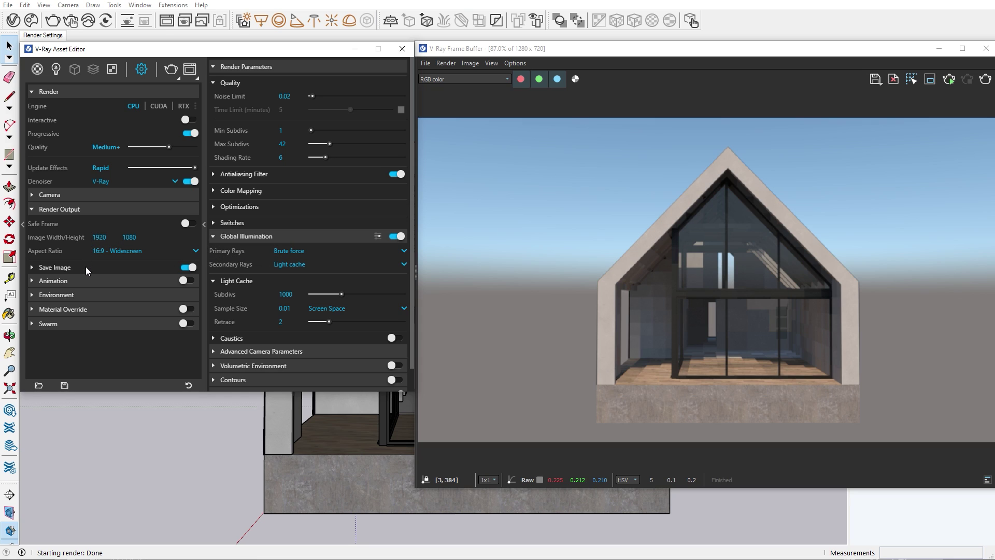
Turn on Save Image with the file path Render_Settings PNG in the Renders folder
{"action": "left_click", "coordinate": [86, 266]}
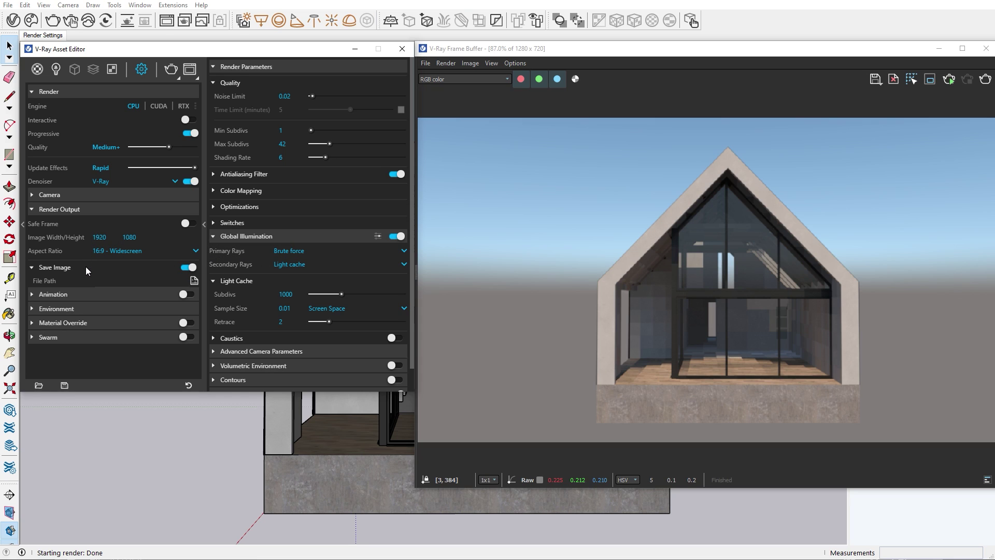
{"action": "left_click", "coordinate": [194, 281]}
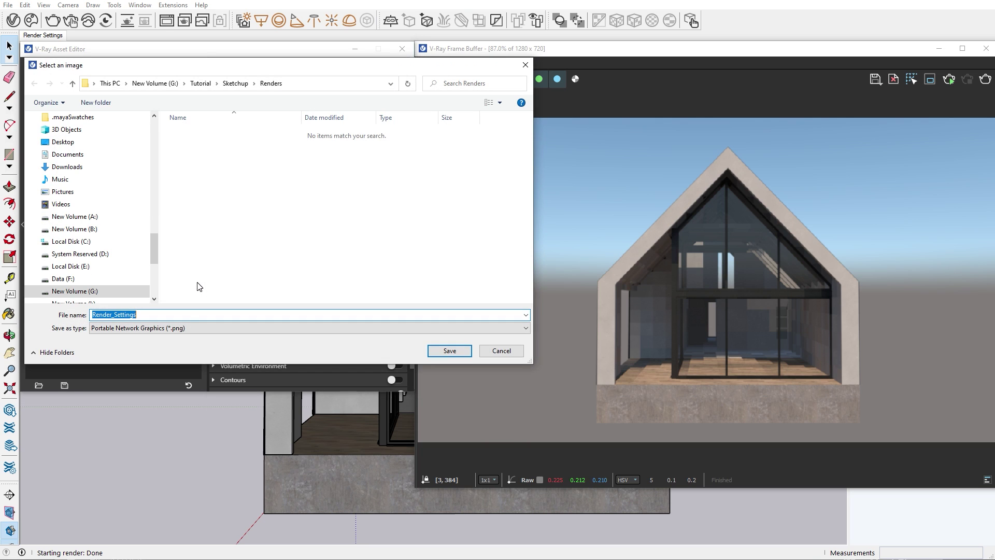
{"action": "left_click", "coordinate": [439, 353]}
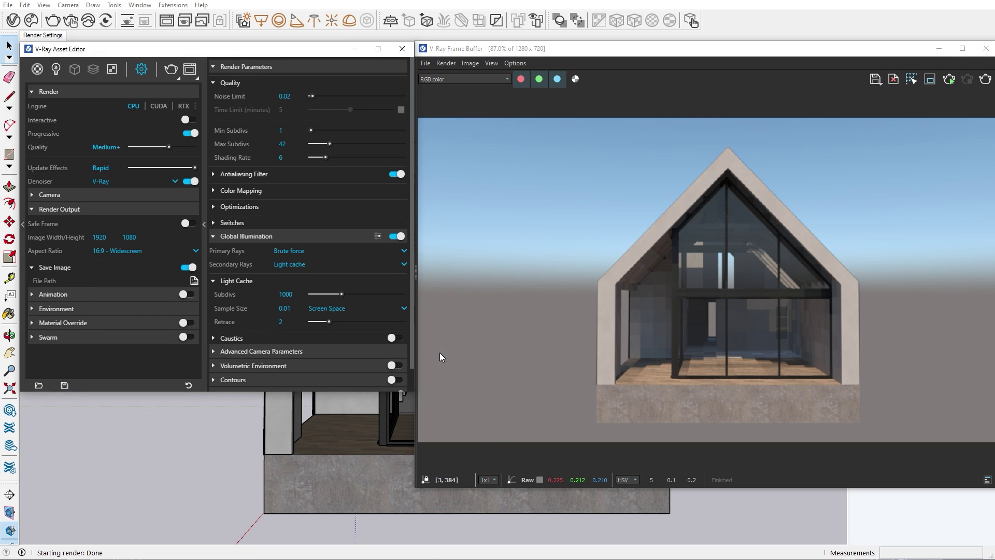